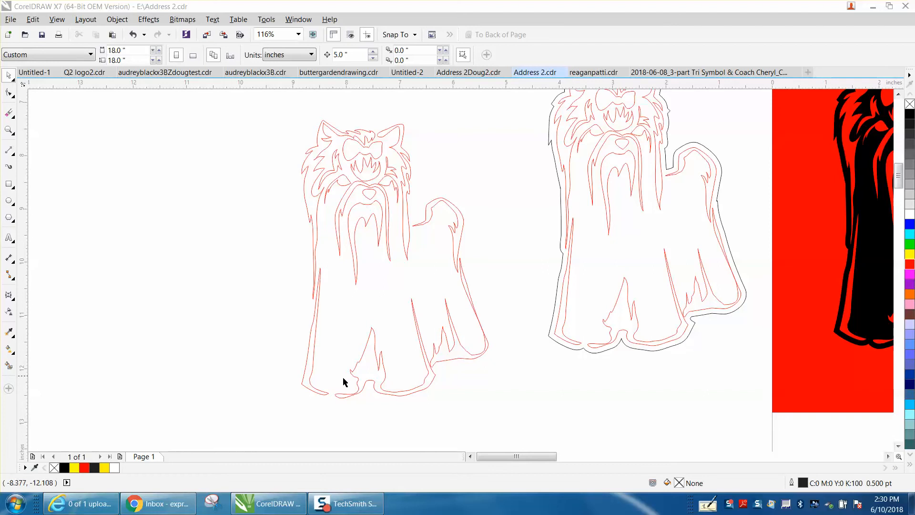
Zoom in so the left red Yorkie outline fills the view, ready for Smart Fill
{"action": "left_click", "coordinate": [8, 130]}
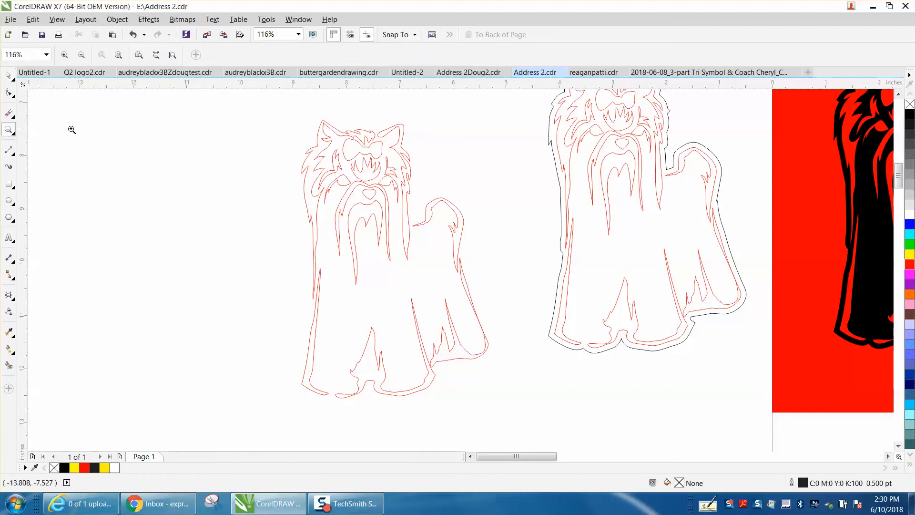
{"action": "left_click_drag", "start_coordinate": [275, 116], "coordinate": [543, 406]}
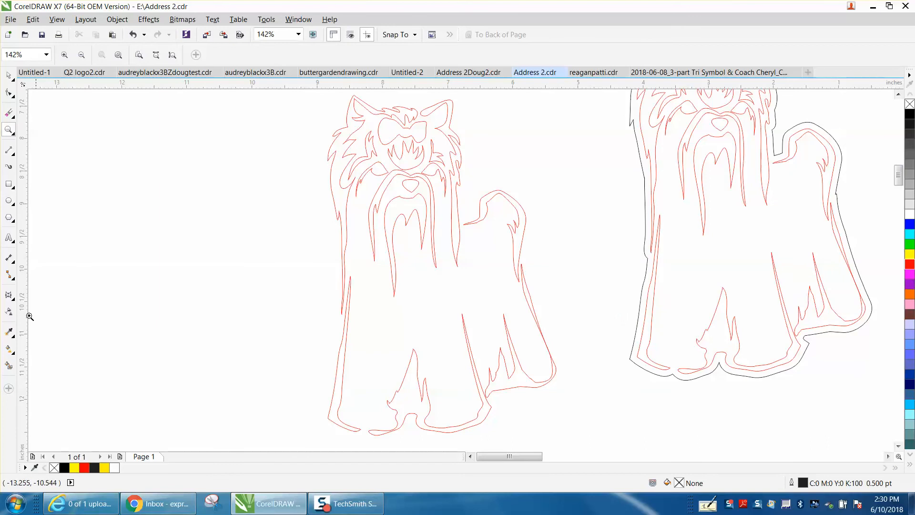
{"action": "left_click", "coordinate": [9, 365]}
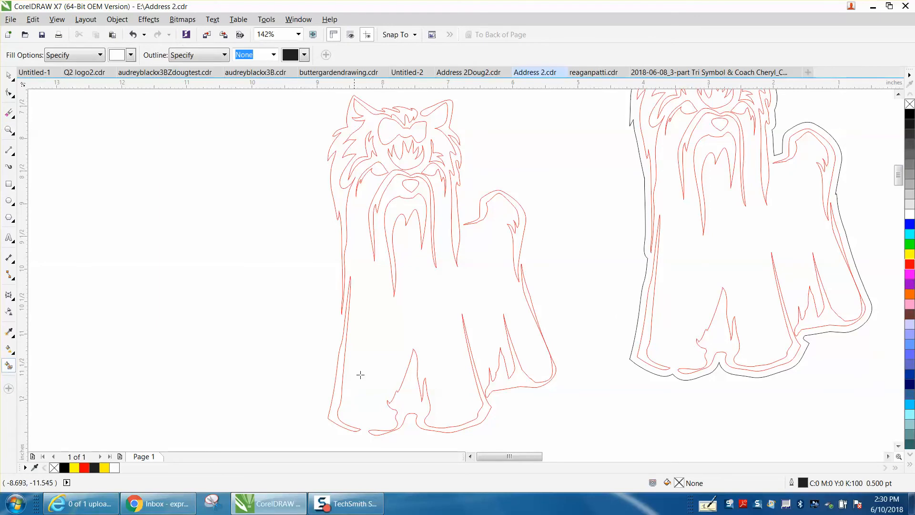
Try a white Smart Fill at the dog's feet, then undo it
{"action": "left_click", "coordinate": [405, 396]}
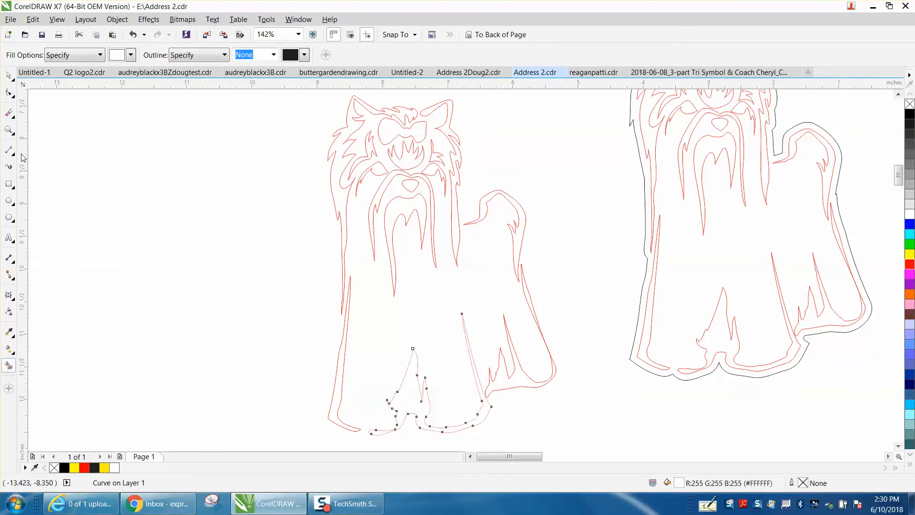
{"action": "left_click", "coordinate": [131, 55]}
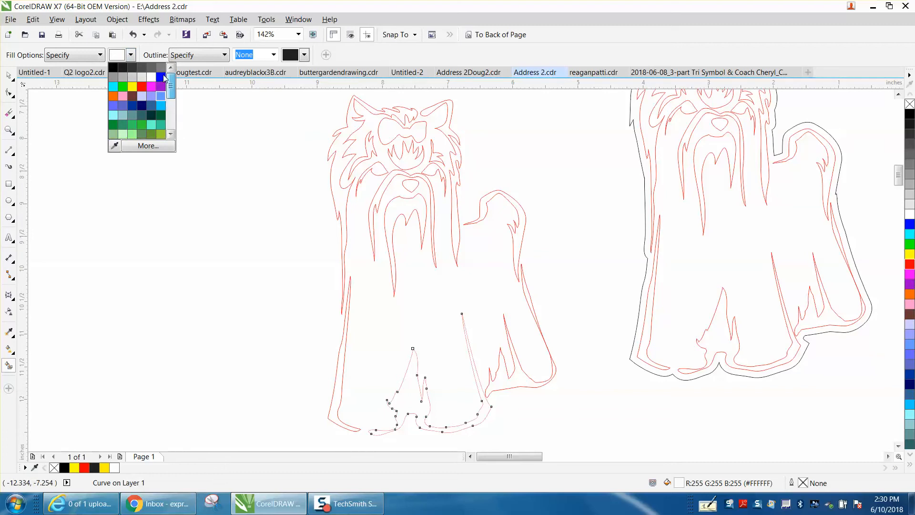
{"action": "left_click", "coordinate": [133, 36]}
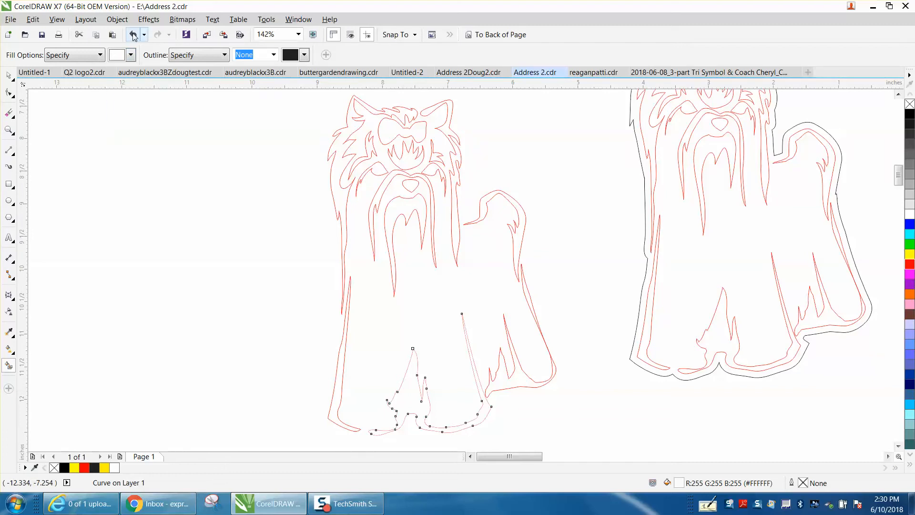
{"action": "left_click", "coordinate": [133, 36]}
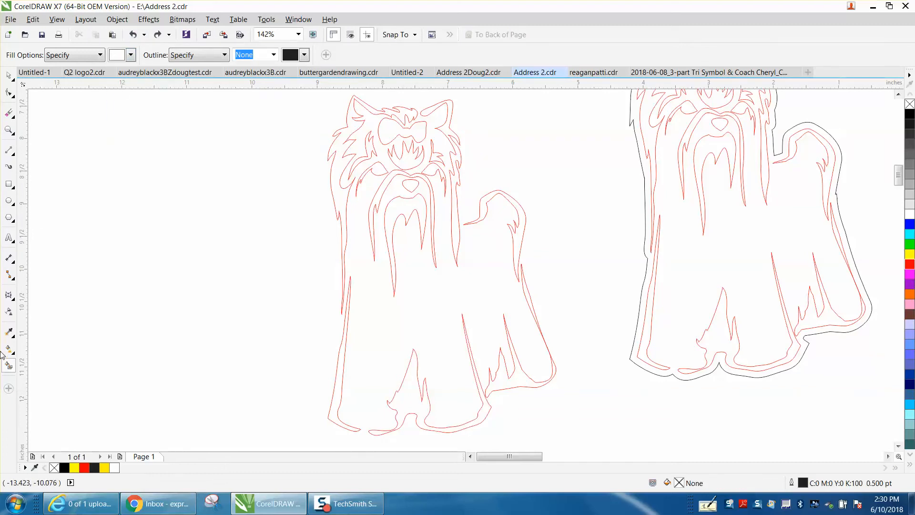
Set the Smart Fill colour to black
{"action": "left_click", "coordinate": [131, 55]}
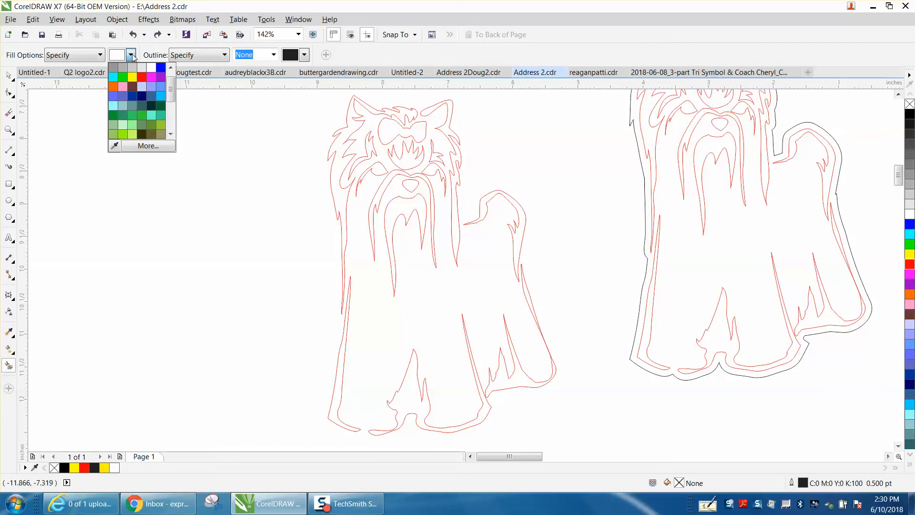
{"action": "scroll", "coordinate": [170, 85], "scroll_direction": "up", "scroll_amount": 2}
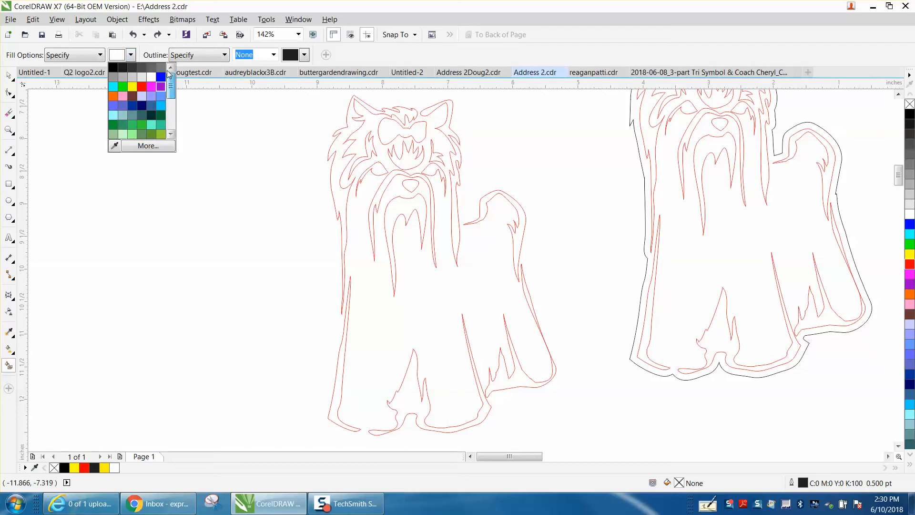
{"action": "left_click", "coordinate": [117, 69]}
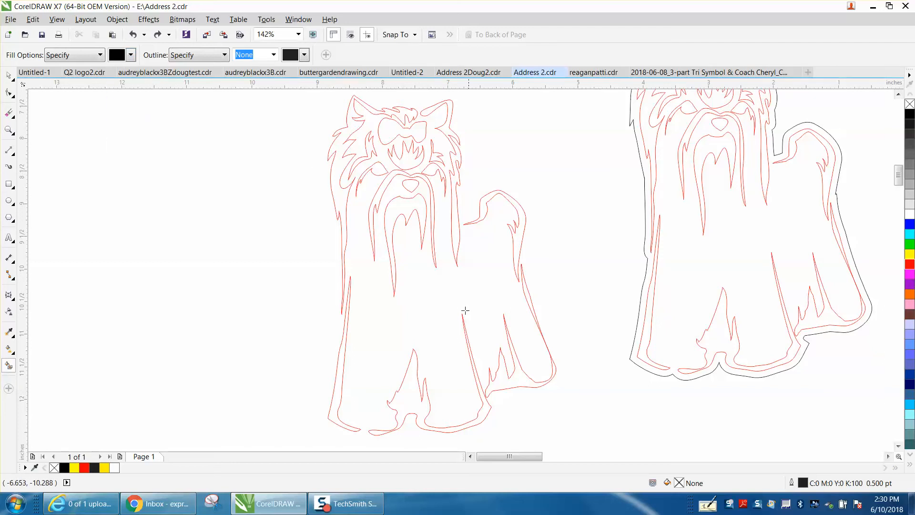
Fill the lower leg band, right foot, left leg strip, left head side and tail strip black
{"action": "left_click", "coordinate": [485, 416]}
{"action": "left_click", "coordinate": [504, 384]}
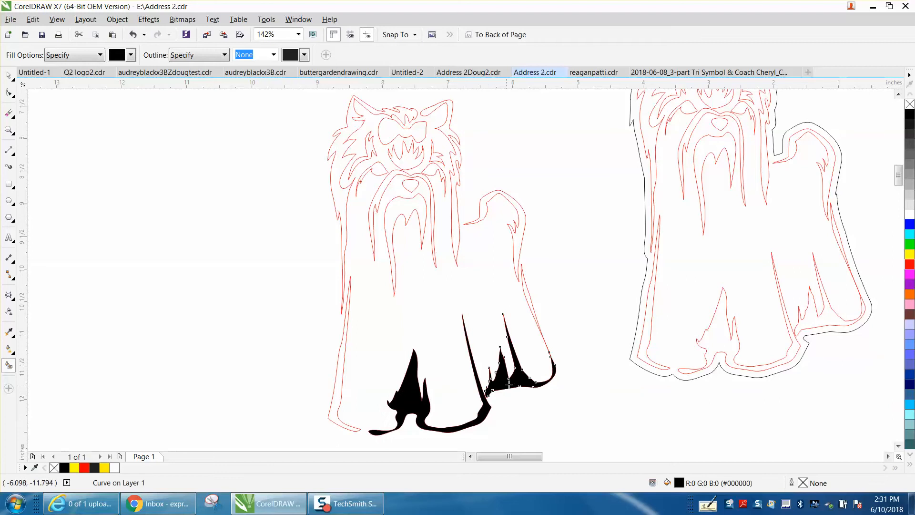
{"action": "left_click", "coordinate": [339, 421]}
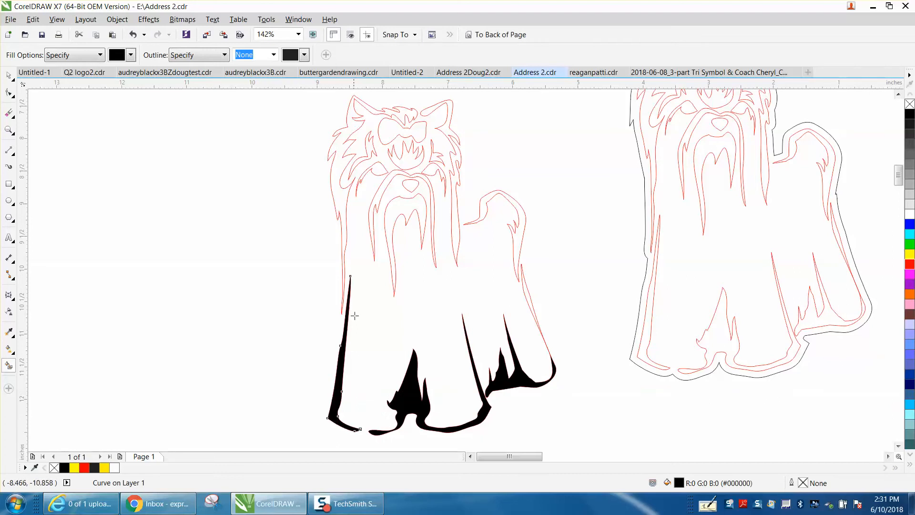
{"action": "left_click", "coordinate": [338, 210]}
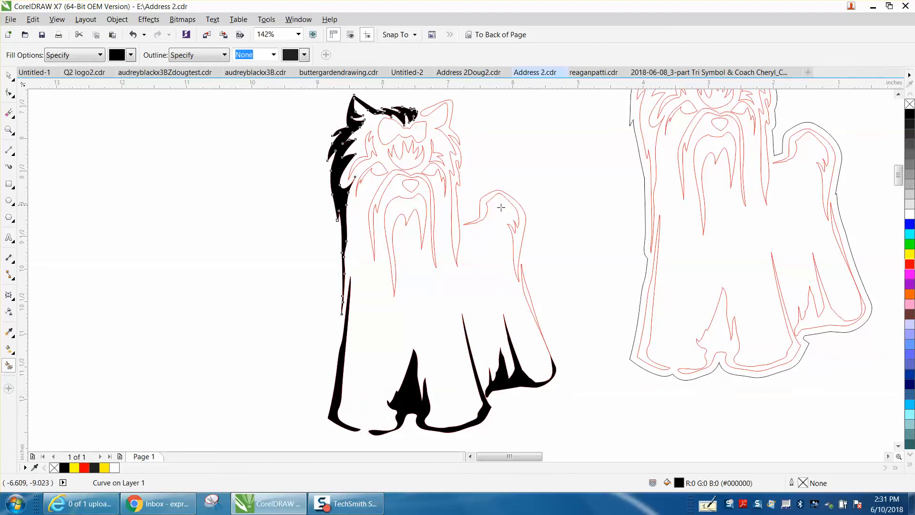
{"action": "left_click", "coordinate": [523, 225]}
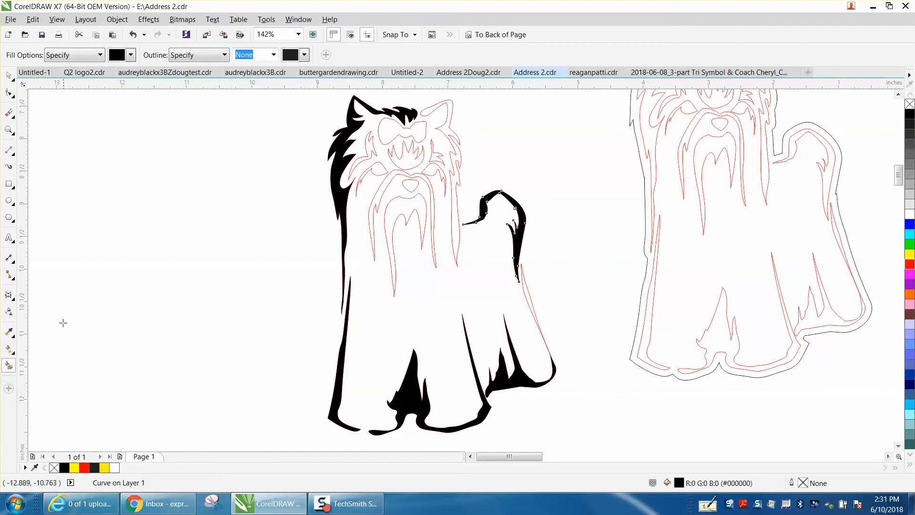
{"action": "left_click", "coordinate": [131, 55]}
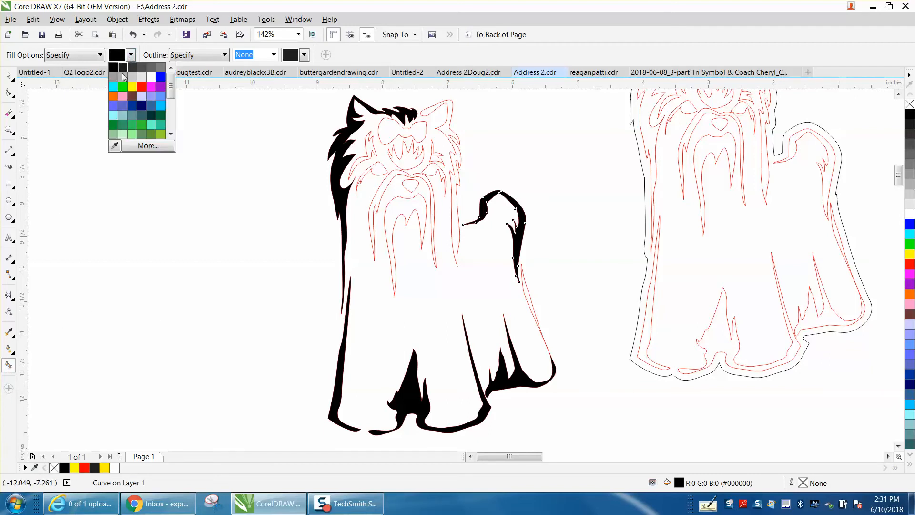
Try a light lavender fill on the dog area, then undo it
{"action": "left_click", "coordinate": [142, 96]}
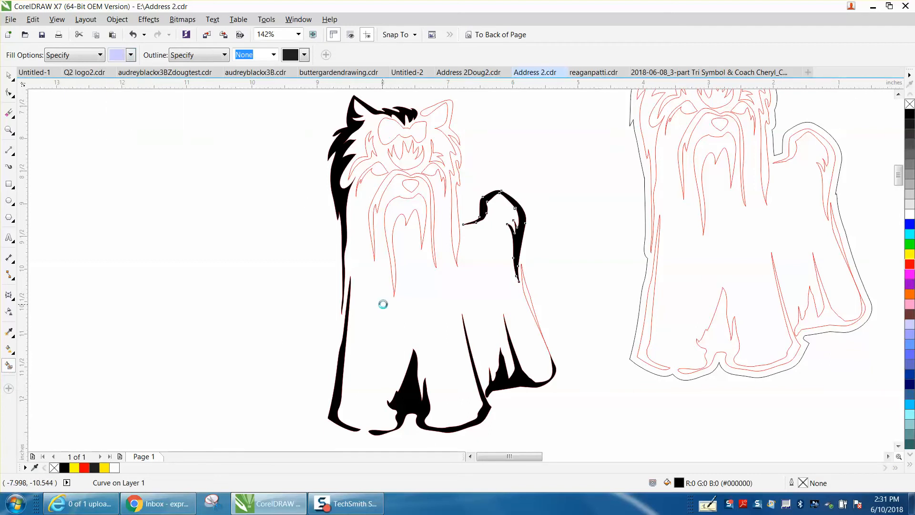
{"action": "left_click", "coordinate": [133, 34]}
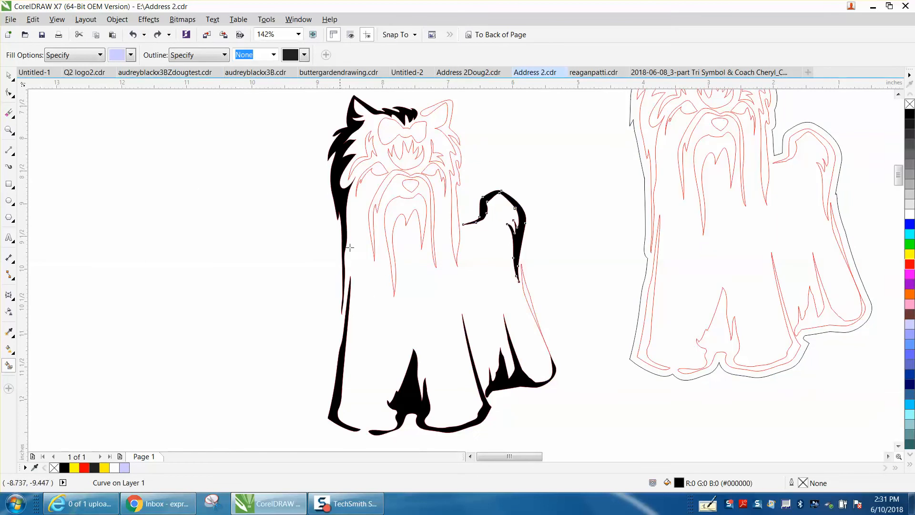
{"action": "key", "text": "ctrl+shift+z"}
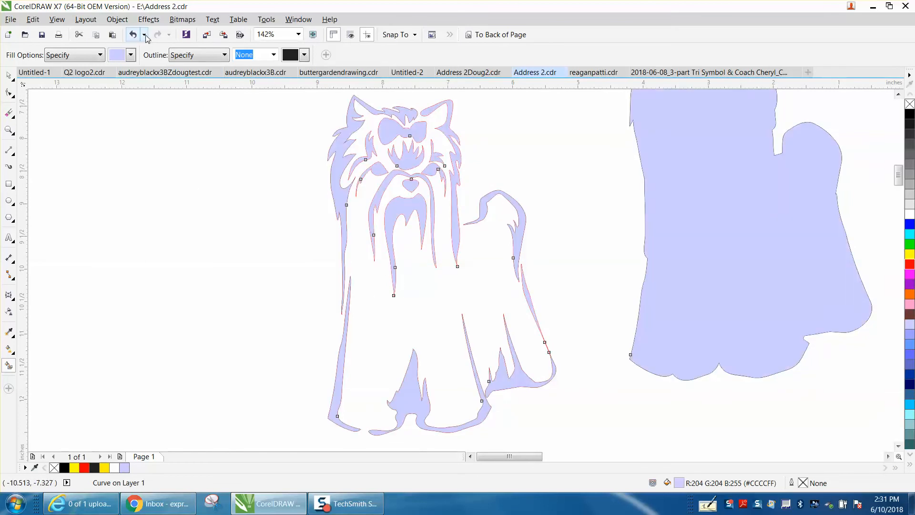
{"action": "left_click", "coordinate": [136, 37]}
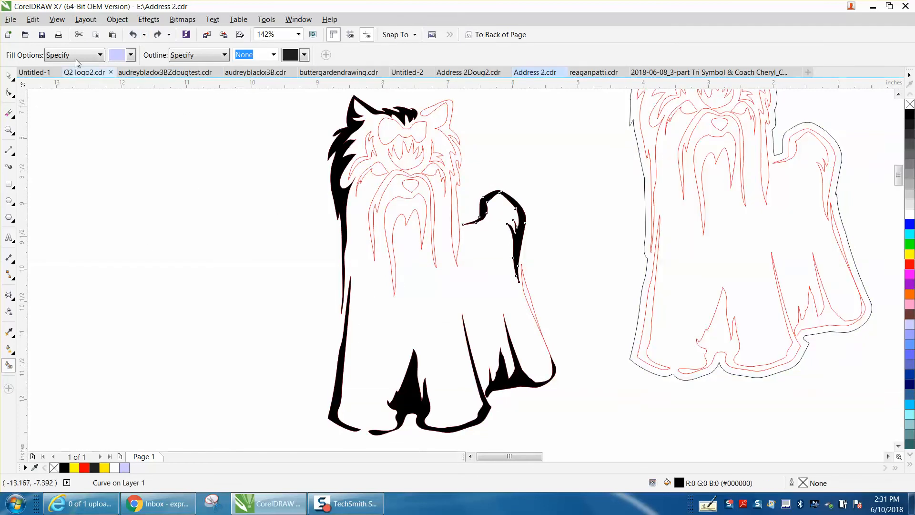
Undo all five black fills so the left Yorkie is unfilled again, and zoom out
{"action": "left_click", "coordinate": [133, 37]}
{"action": "left_click", "coordinate": [133, 37]}
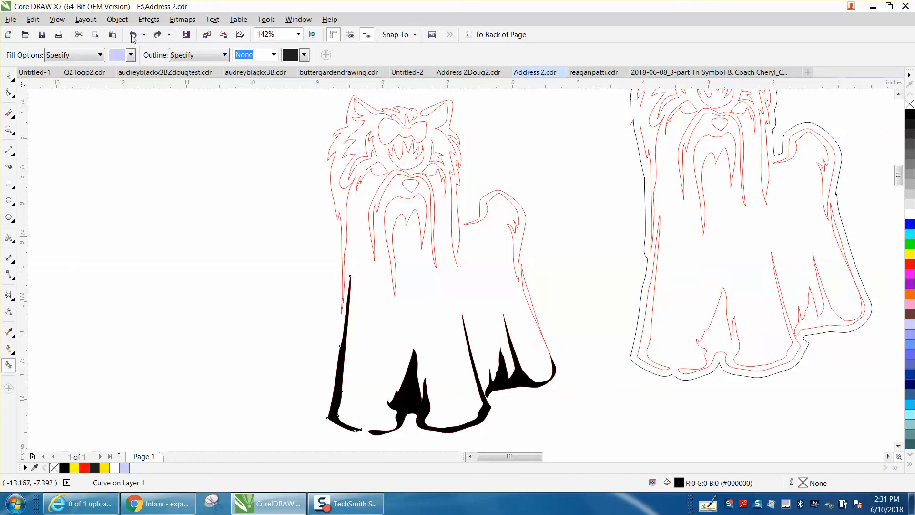
{"action": "left_click", "coordinate": [133, 36]}
{"action": "left_click", "coordinate": [133, 37]}
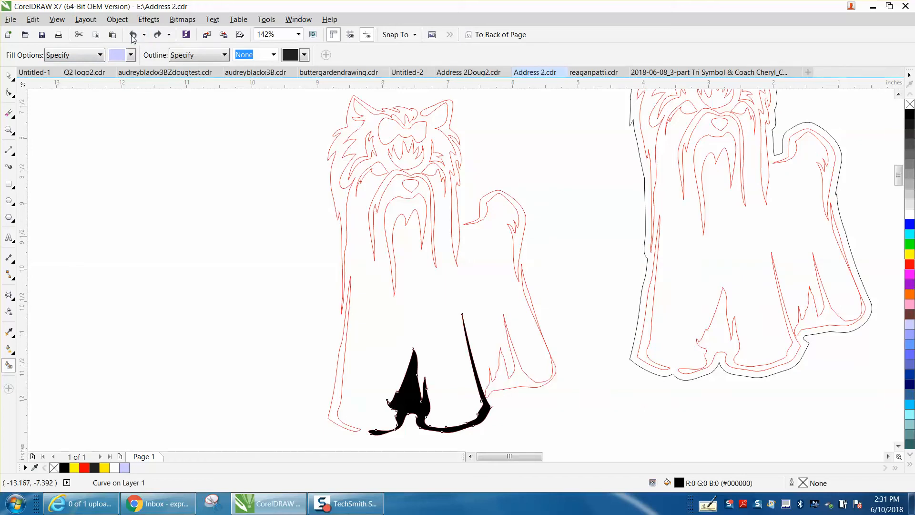
{"action": "left_click", "coordinate": [133, 36]}
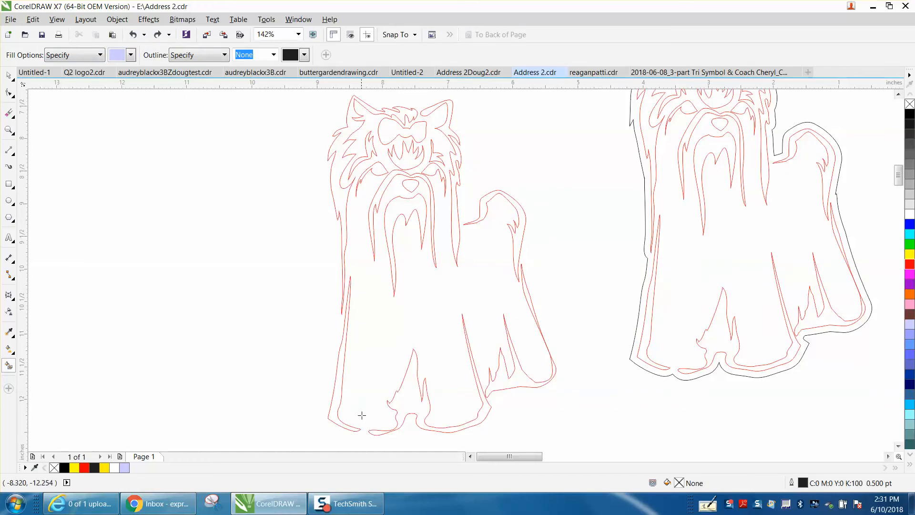
{"action": "scroll", "coordinate": [257, 353], "scroll_direction": "down", "scroll_amount": 3}
Select the left dog's pieces and merge them, then check the head up close
{"action": "left_click", "coordinate": [8, 75]}
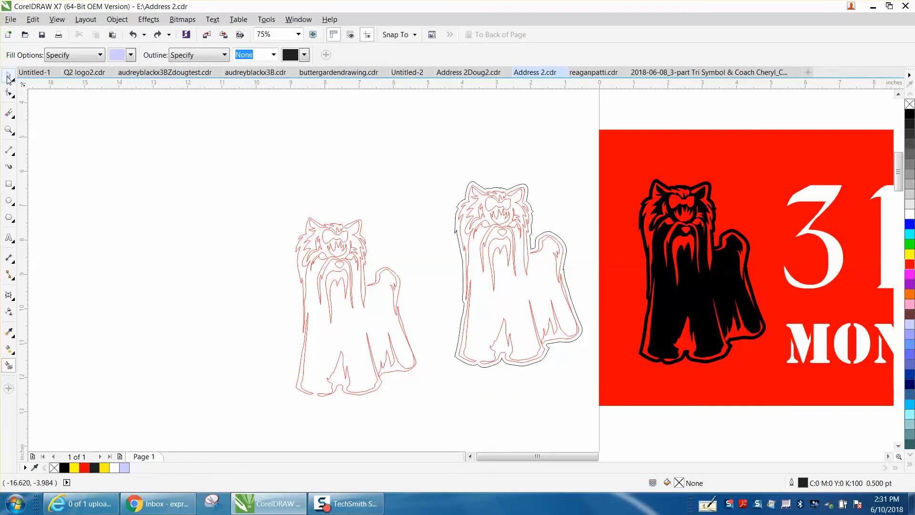
{"action": "left_click_drag", "start_coordinate": [275, 213], "coordinate": [436, 406]}
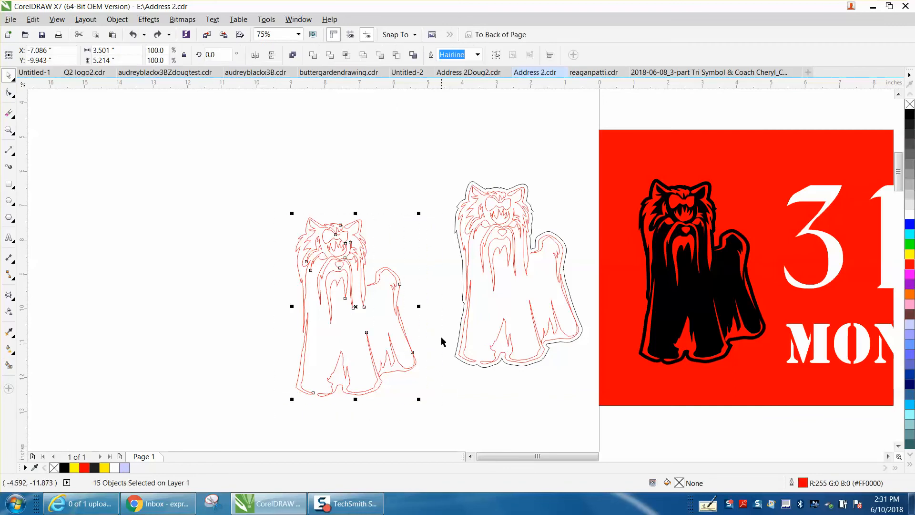
{"action": "left_click", "coordinate": [414, 55]}
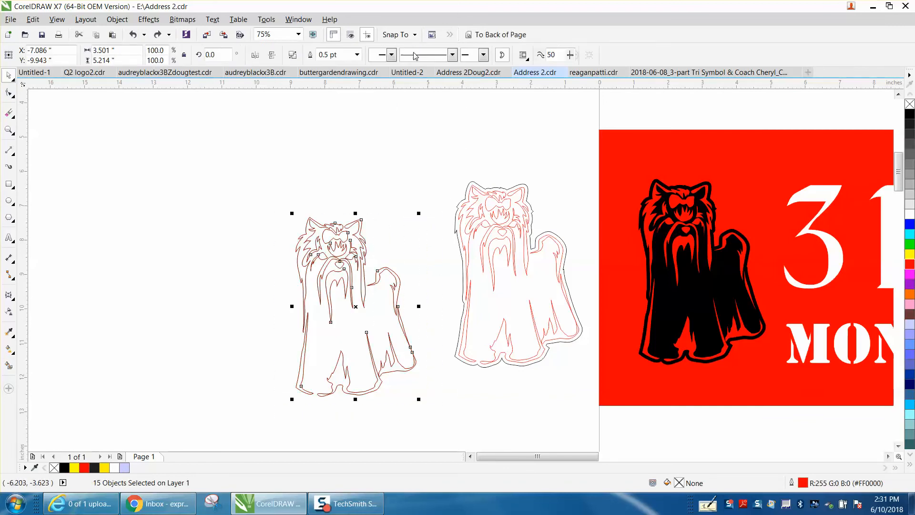
{"action": "left_click", "coordinate": [9, 129]}
{"action": "left_click_drag", "start_coordinate": [286, 198], "coordinate": [393, 297]}
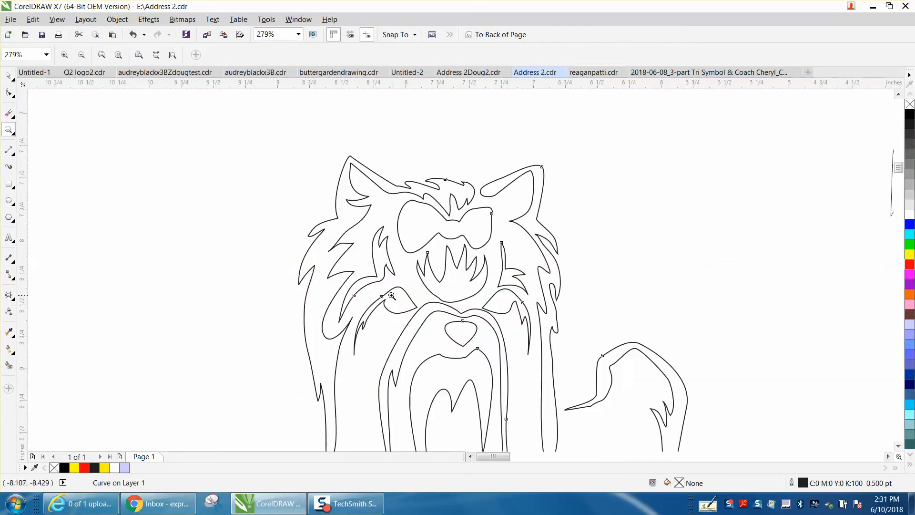
{"action": "right_click", "coordinate": [257, 181]}
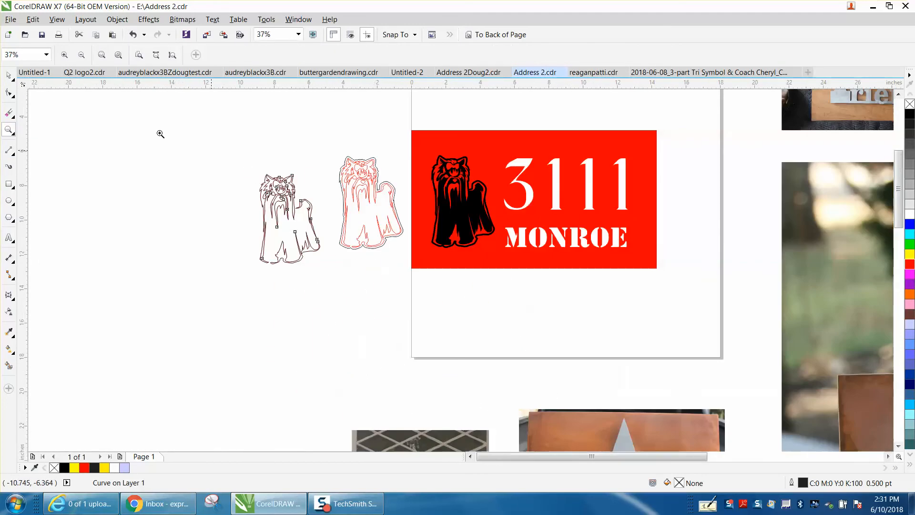
Undo the merge, reselect all 15 pieces of the left dog and weld them into one curve
{"action": "left_click", "coordinate": [9, 75]}
{"action": "left_click", "coordinate": [133, 34]}
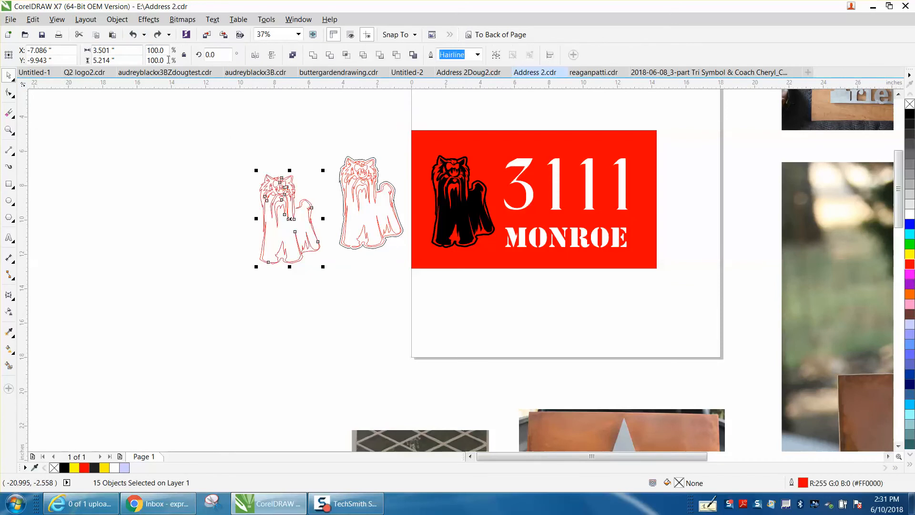
{"action": "left_click_drag", "start_coordinate": [230, 145], "coordinate": [327, 282]}
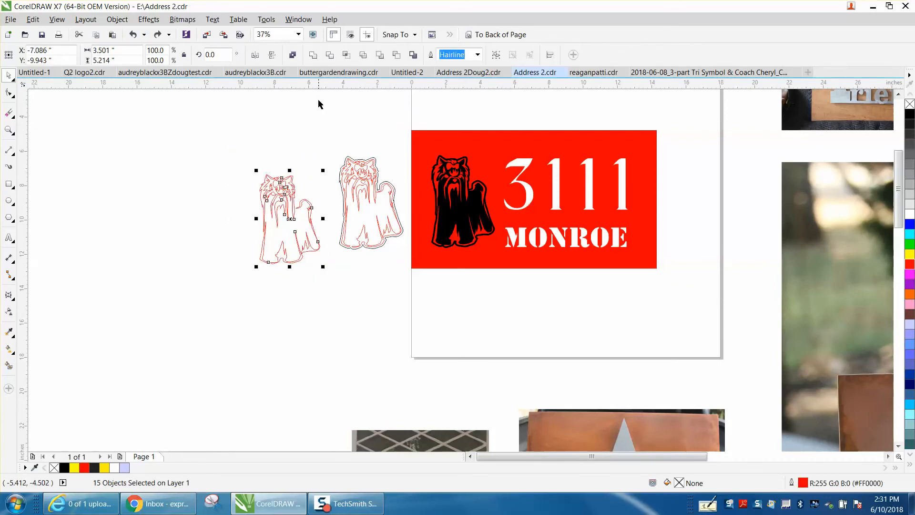
{"action": "left_click", "coordinate": [313, 55]}
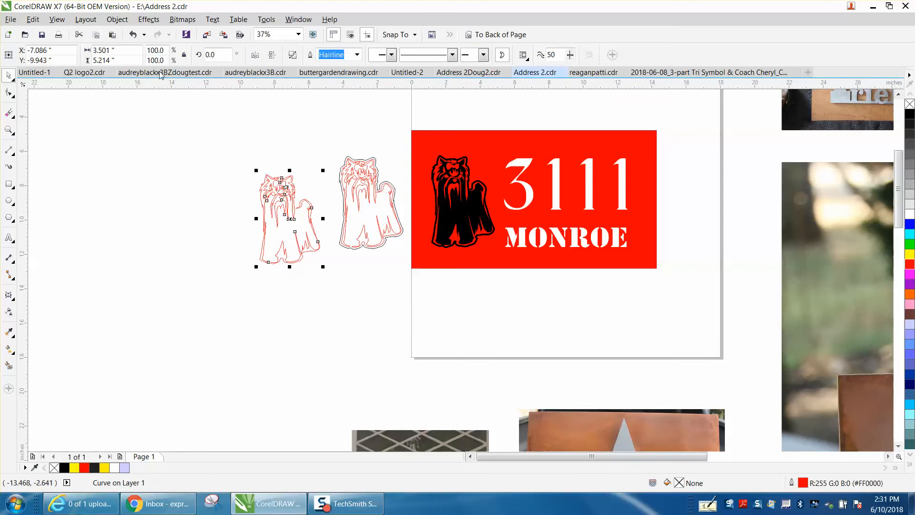
{"action": "left_click", "coordinate": [149, 19]}
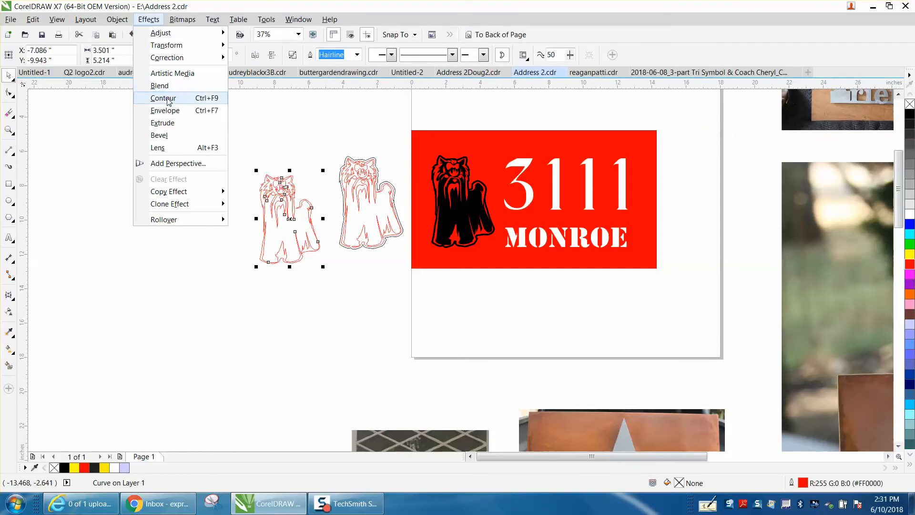
Open the Contour docker from the Effects menu, set to 1 outside step at 0.1" offset
{"action": "left_click", "coordinate": [163, 98]}
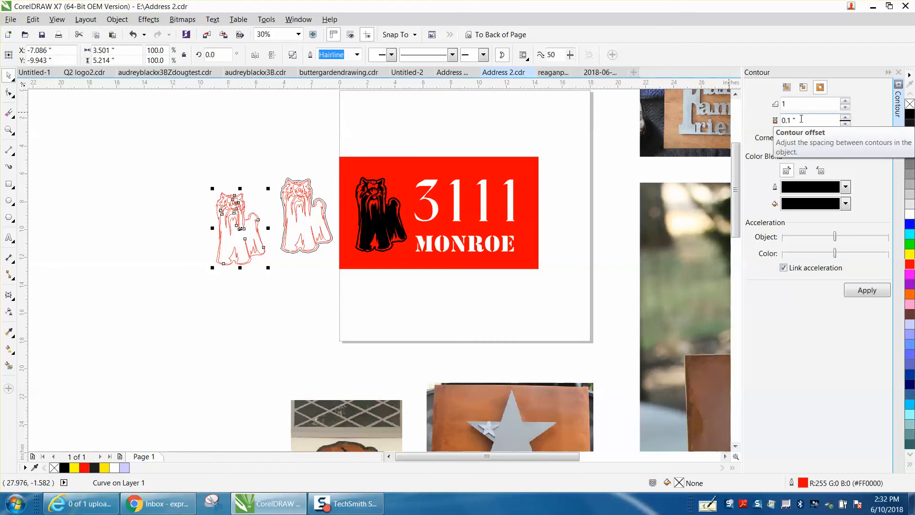
Apply the 0.1" outside contour to the left Yorkie, inspect it up close, and reselect the contour group
{"action": "left_click", "coordinate": [866, 291]}
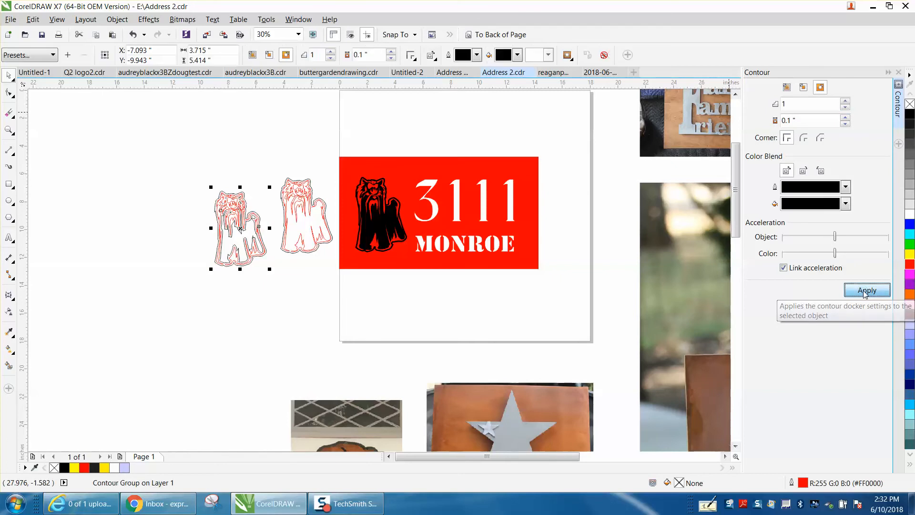
{"action": "left_click", "coordinate": [9, 129]}
{"action": "left_click_drag", "start_coordinate": [179, 178], "coordinate": [306, 288]}
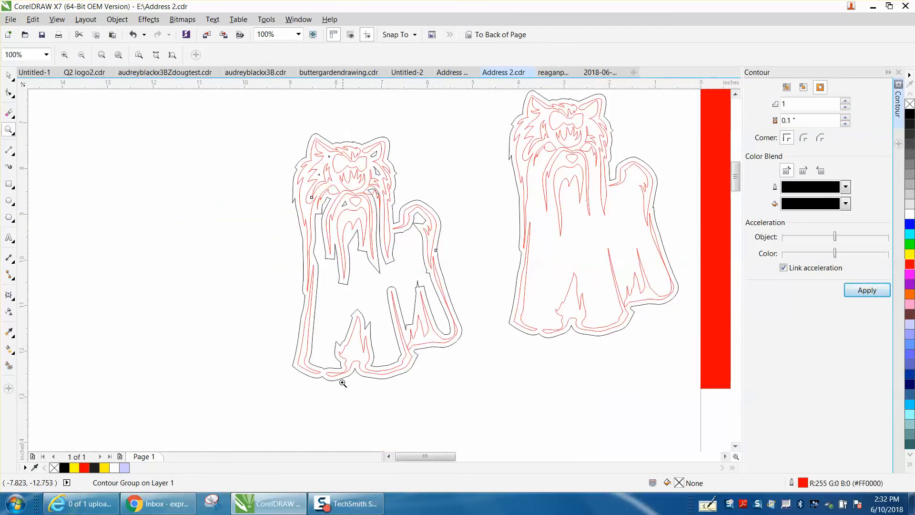
{"action": "left_click_drag", "start_coordinate": [317, 368], "coordinate": [331, 380]}
{"action": "scroll", "coordinate": [286, 334], "scroll_direction": "down", "scroll_amount": 2}
{"action": "scroll", "coordinate": [237, 295], "scroll_direction": "down", "scroll_amount": 5}
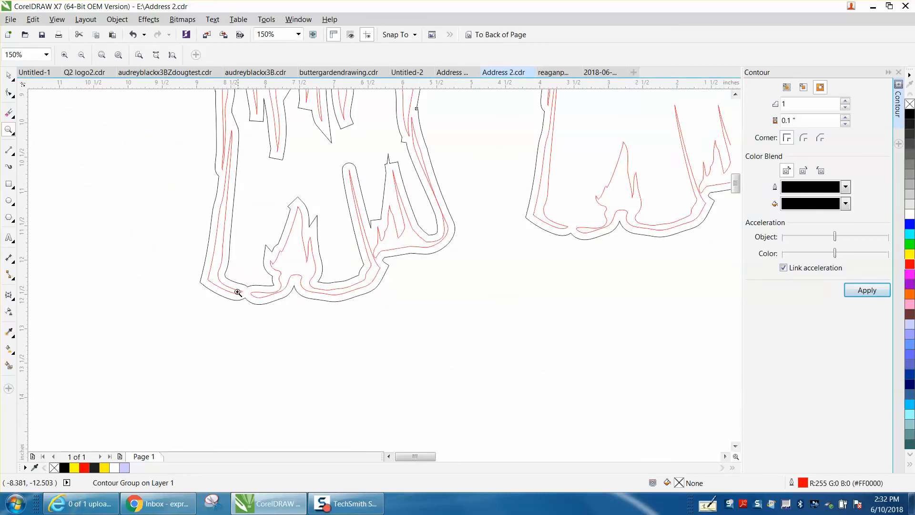
{"action": "scroll", "coordinate": [238, 289], "scroll_direction": "down", "scroll_amount": 1}
{"action": "left_click", "coordinate": [9, 76]}
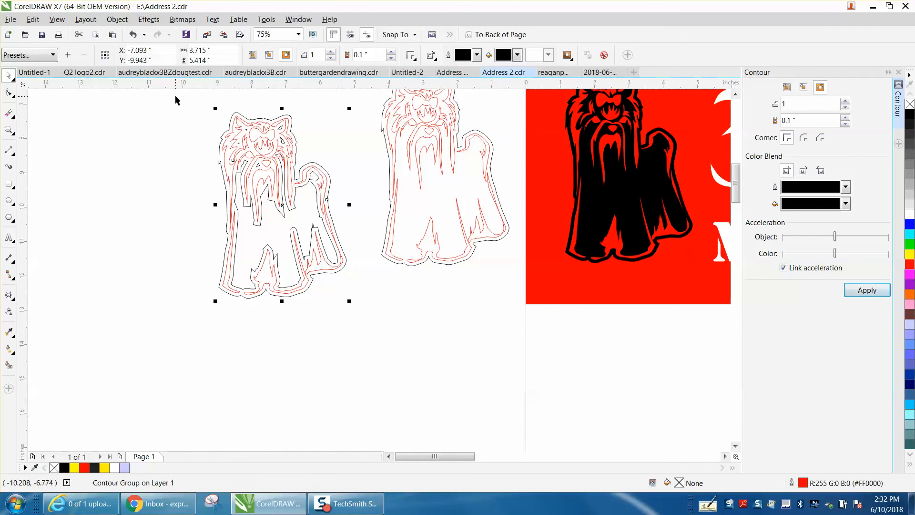
{"action": "left_click_drag", "start_coordinate": [175, 96], "coordinate": [364, 315]}
Break the contour group apart and shift the red dog outline 5 inches left
{"action": "left_click", "coordinate": [124, 22]}
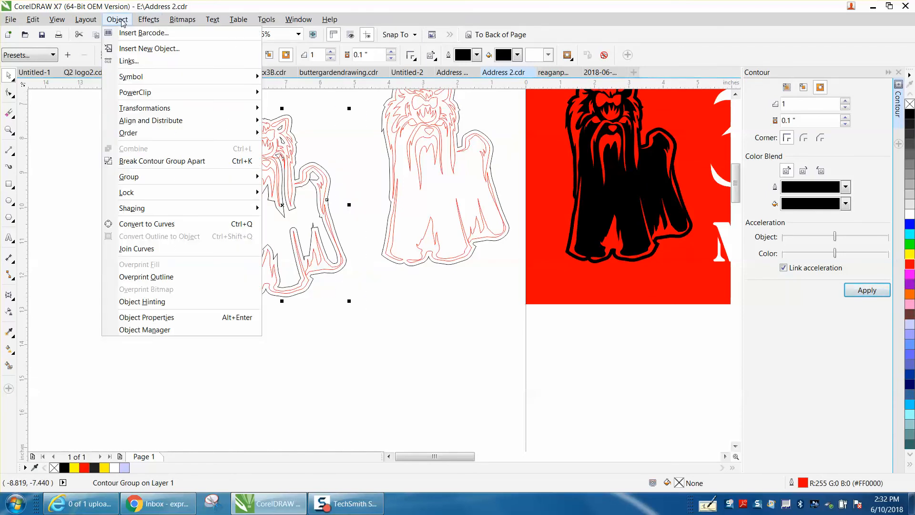
{"action": "left_click", "coordinate": [163, 162]}
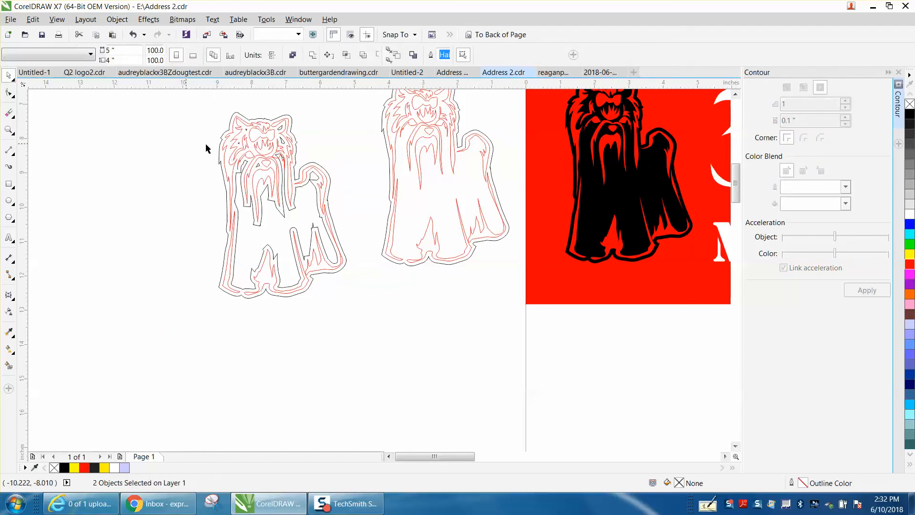
{"action": "left_click", "coordinate": [255, 143]}
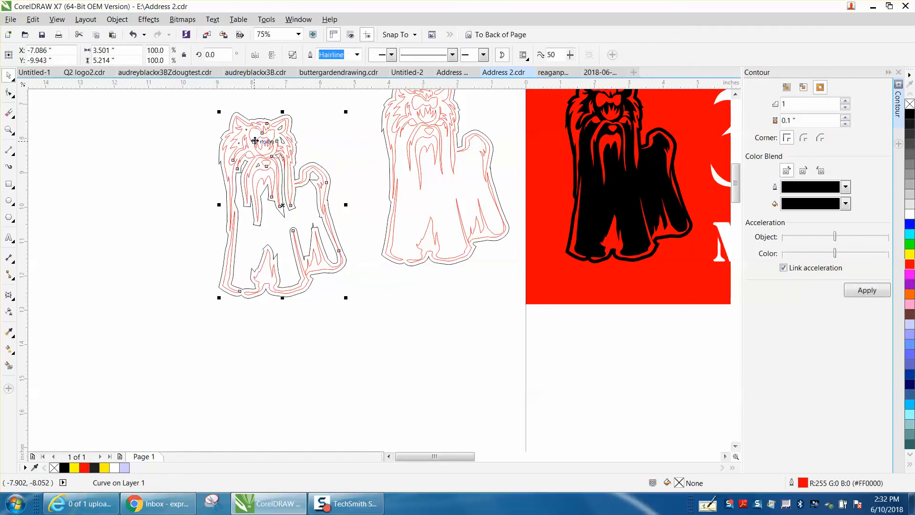
{"action": "key", "text": "Left"}
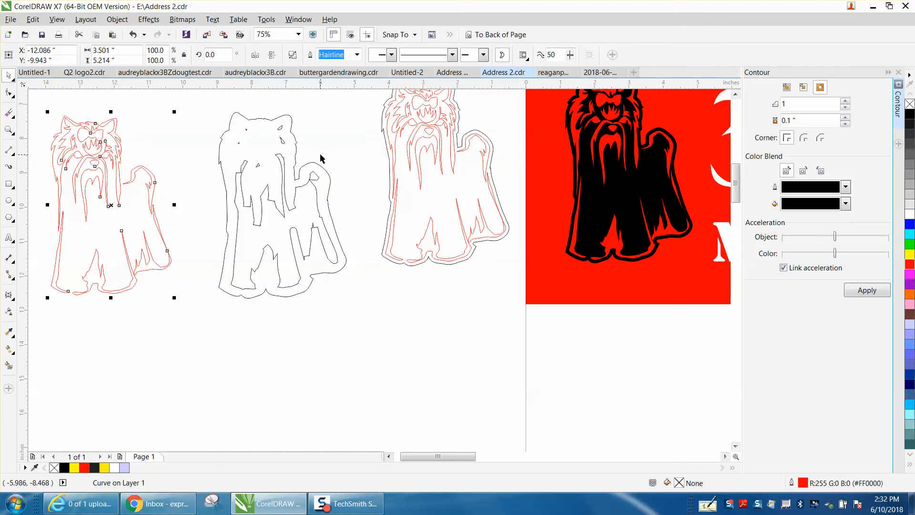
Break apart the black contour, align the outer cut line around the red dog, and delete the leftover middle pieces
{"action": "left_click", "coordinate": [296, 143]}
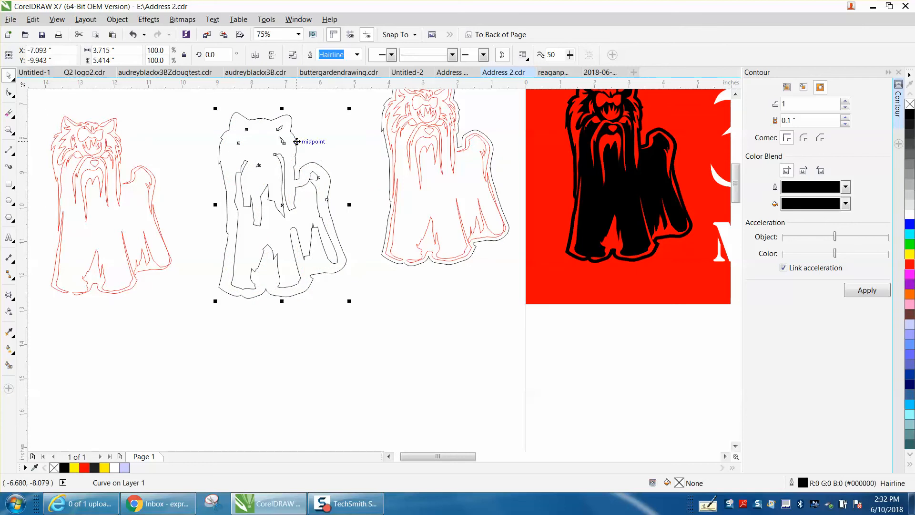
{"action": "left_click", "coordinate": [116, 19]}
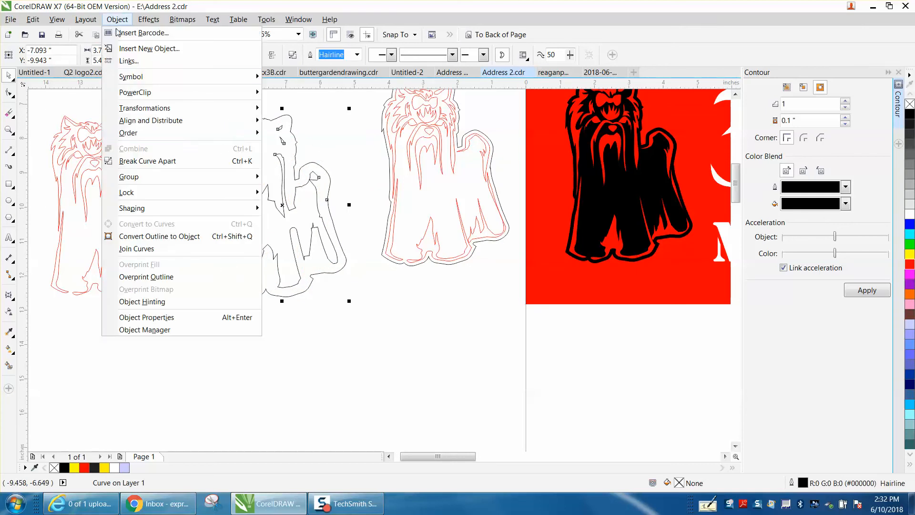
{"action": "left_click", "coordinate": [148, 162]}
{"action": "left_click", "coordinate": [148, 150]}
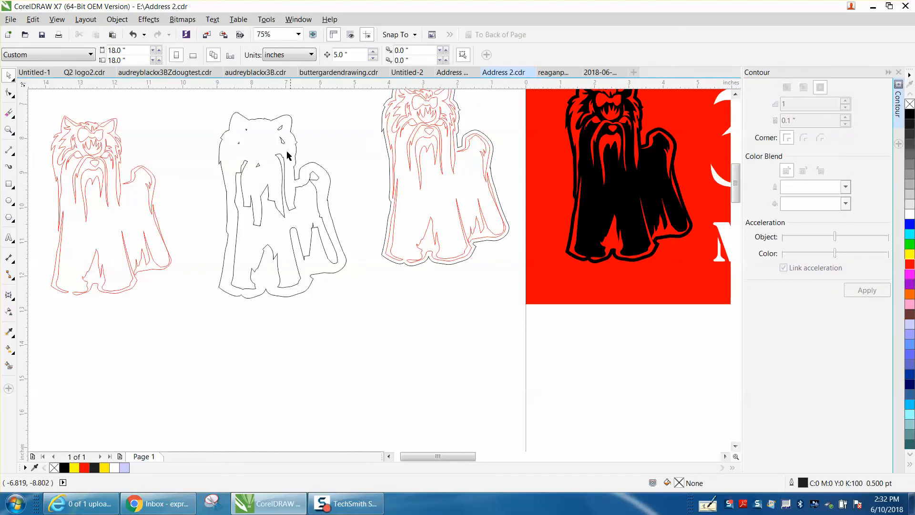
{"action": "left_click", "coordinate": [295, 137]}
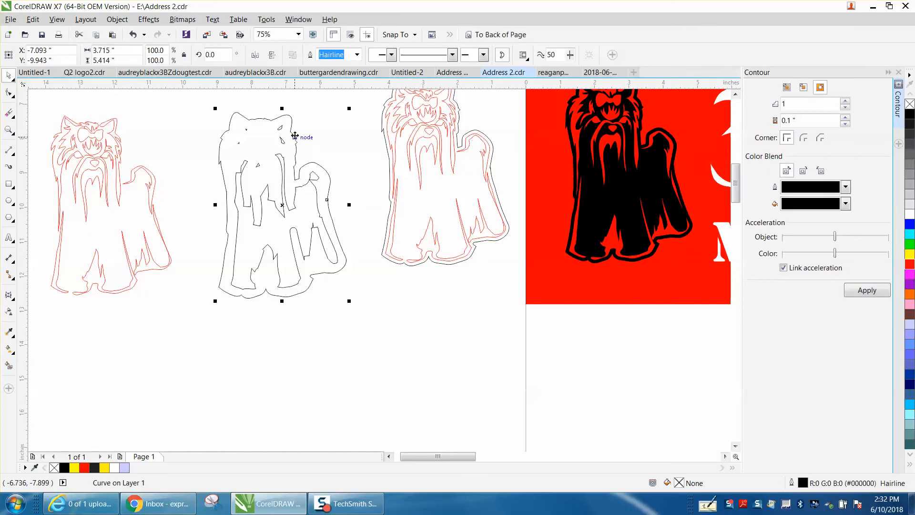
{"action": "key", "text": "ctrl+z"}
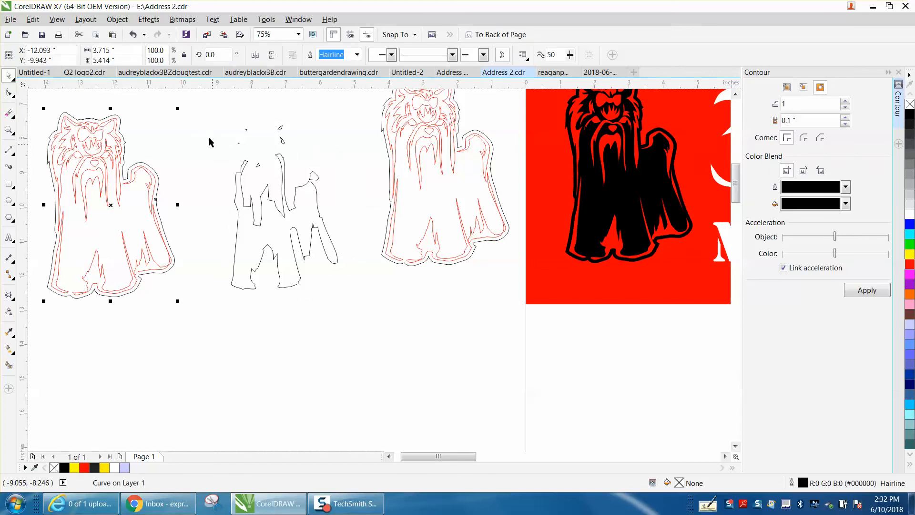
{"action": "left_click_drag", "start_coordinate": [218, 149], "coordinate": [372, 329]}
{"action": "key", "text": "Delete"}
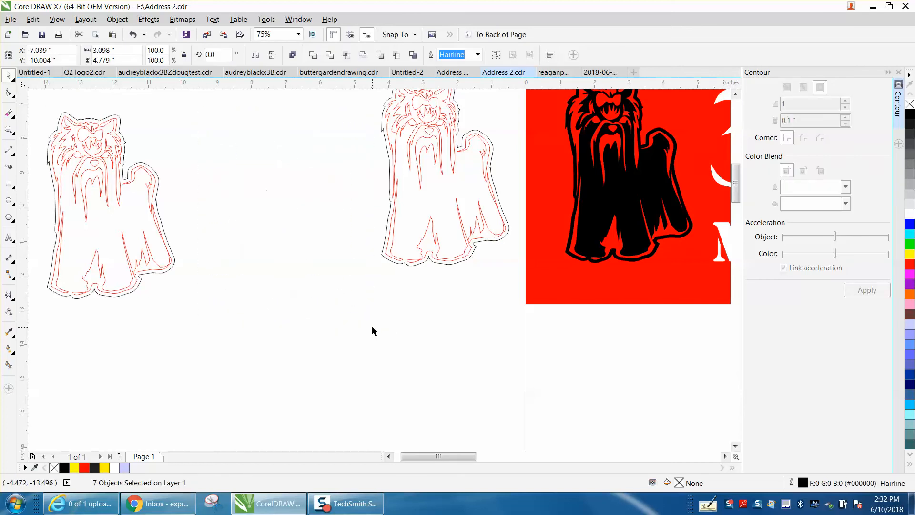
{"action": "scroll", "coordinate": [365, 322], "scroll_direction": "down", "scroll_amount": 1}
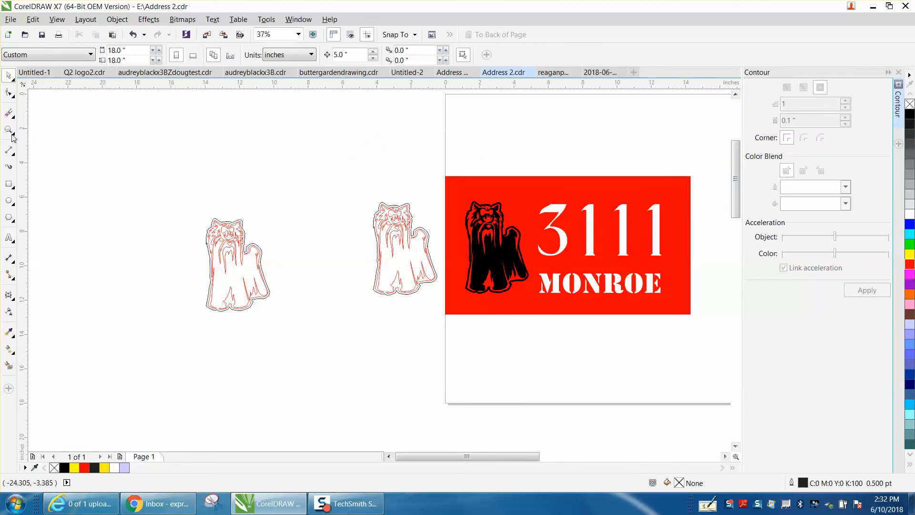
{"action": "key", "text": "z"}
{"action": "left_click_drag", "start_coordinate": [174, 212], "coordinate": [340, 331]}
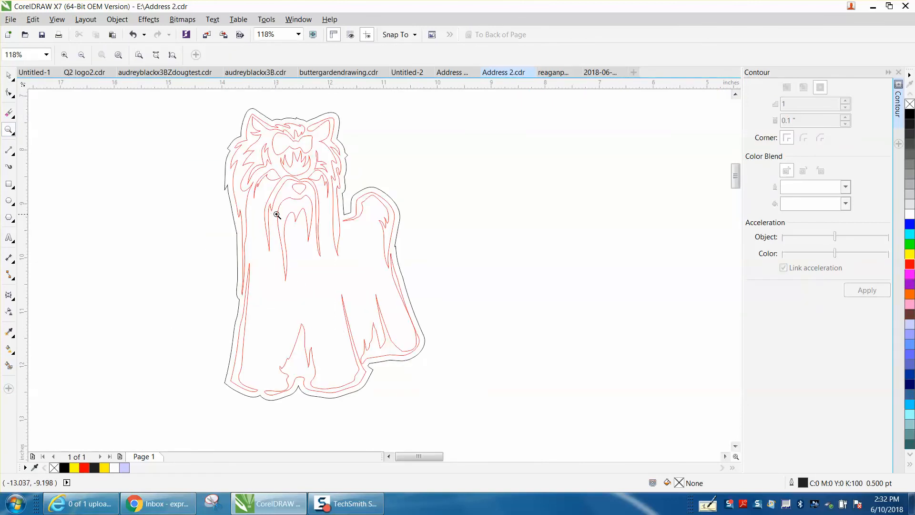
{"action": "scroll", "coordinate": [280, 207], "scroll_direction": "down", "scroll_amount": 1}
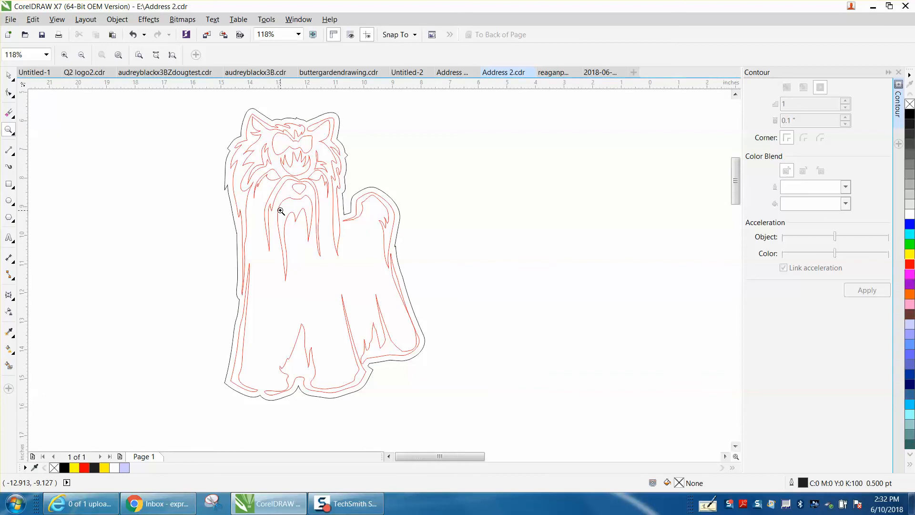
{"action": "left_click", "coordinate": [899, 72]}
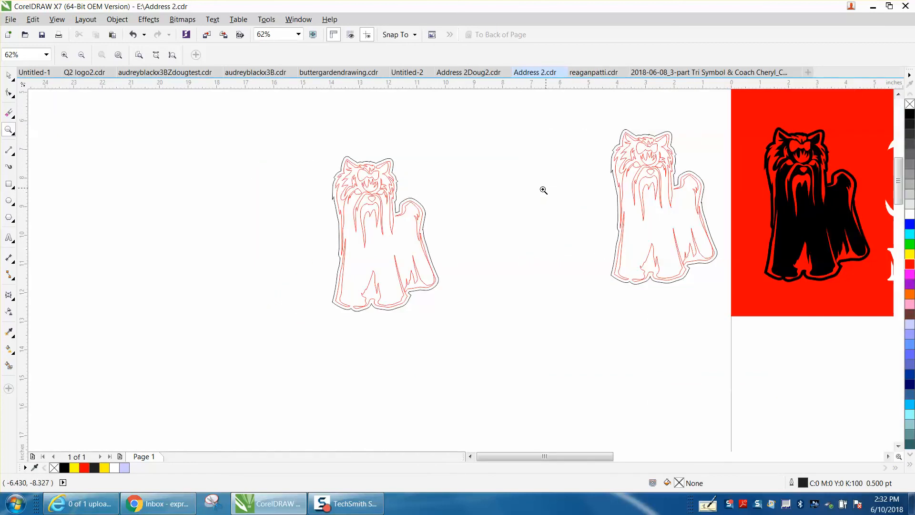
{"action": "left_click_drag", "start_coordinate": [601, 457], "coordinate": [638, 457]}
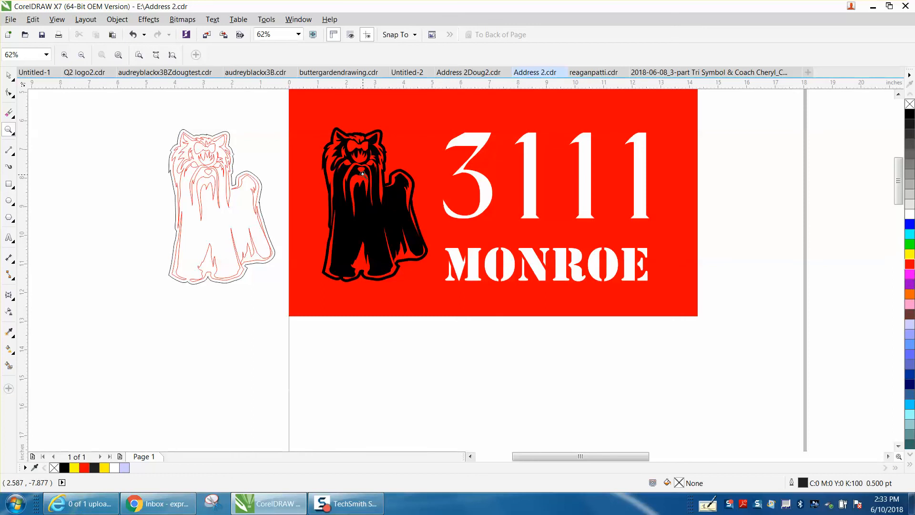
{"action": "scroll", "coordinate": [415, 172], "scroll_direction": "down", "scroll_amount": 1}
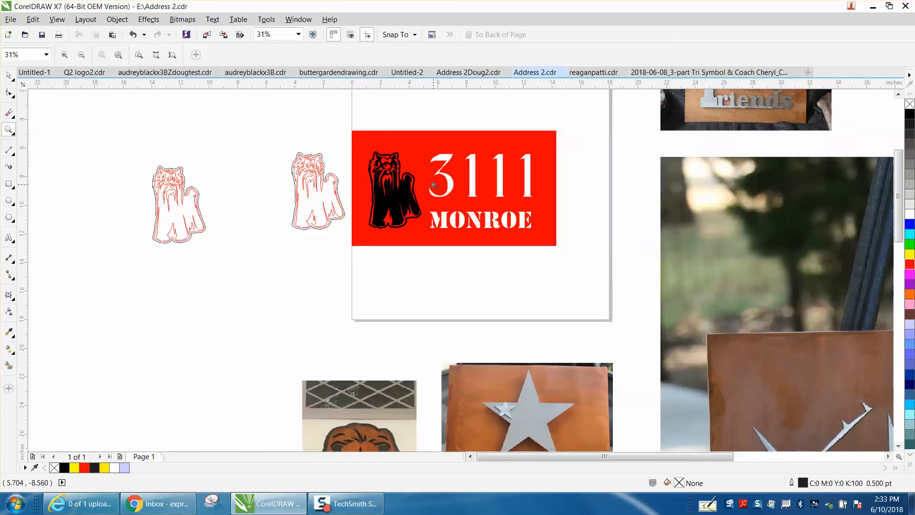
{"action": "scroll", "coordinate": [398, 334], "scroll_direction": "down", "scroll_amount": 1}
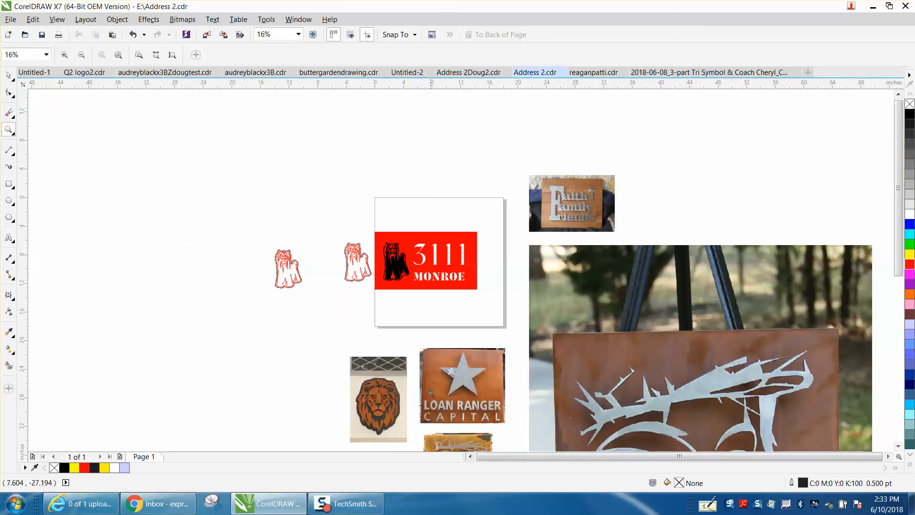
{"action": "left_click_drag", "start_coordinate": [427, 362], "coordinate": [517, 410]}
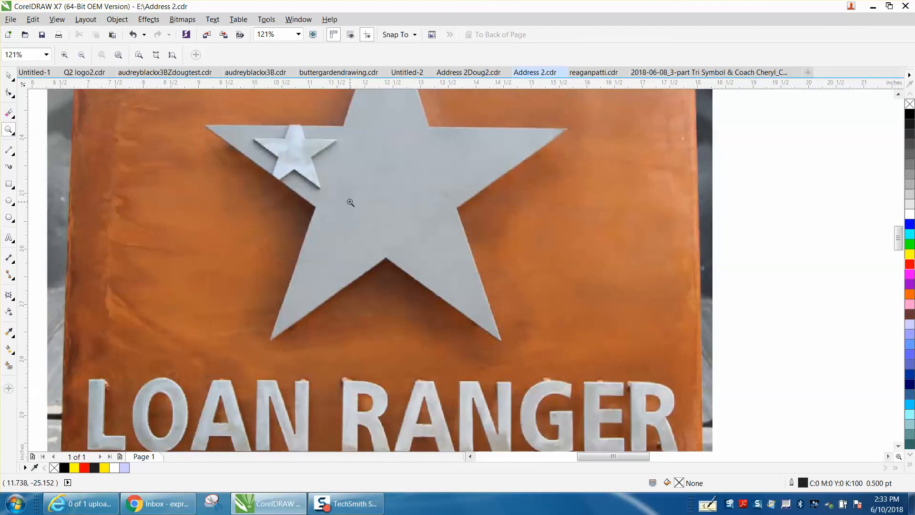
{"action": "scroll", "coordinate": [351, 202], "scroll_direction": "down", "scroll_amount": 1}
{"action": "scroll", "coordinate": [348, 199], "scroll_direction": "down", "scroll_amount": 1}
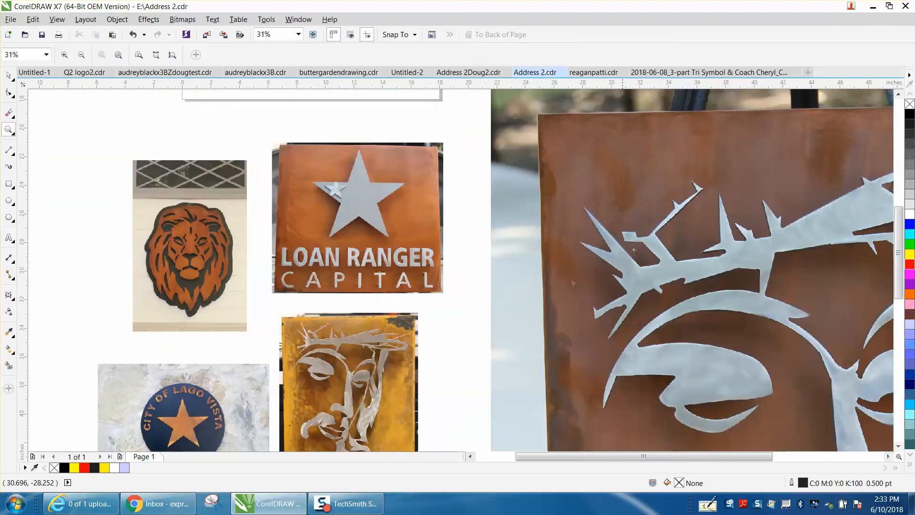
{"action": "scroll", "coordinate": [611, 241], "scroll_direction": "down", "scroll_amount": 2}
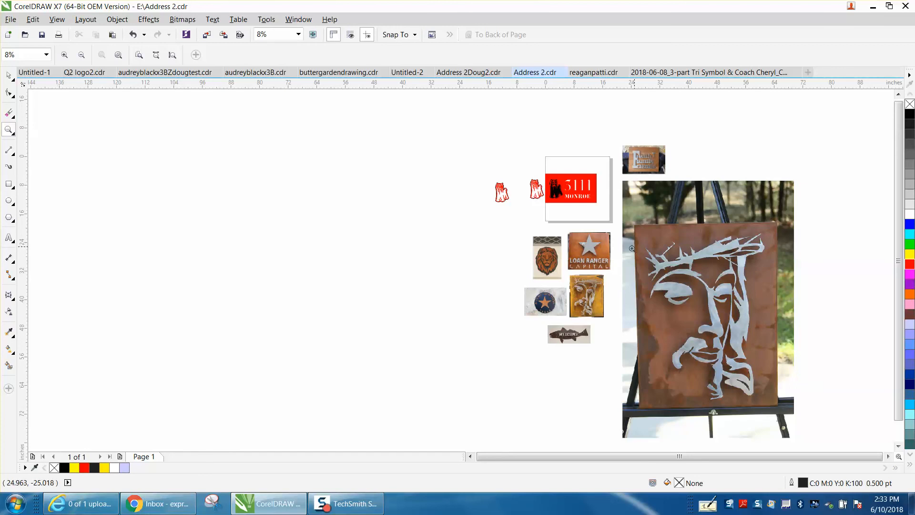
{"action": "left_click_drag", "start_coordinate": [578, 251], "coordinate": [621, 275]}
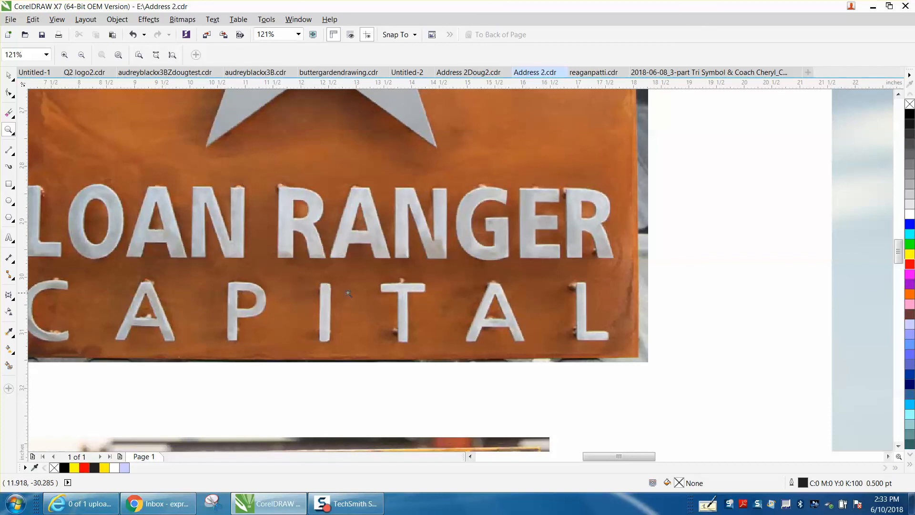
{"action": "left_click", "coordinate": [571, 289]}
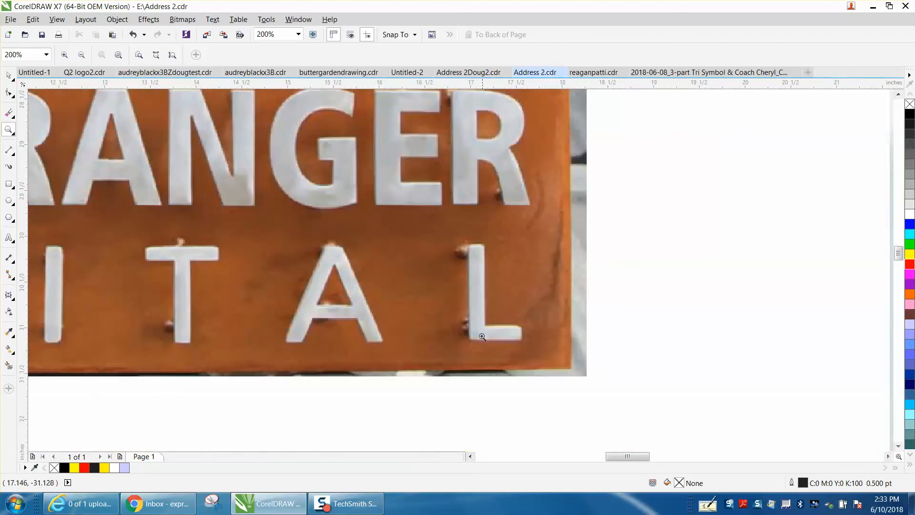
{"action": "right_click", "coordinate": [486, 344]}
{"action": "right_click", "coordinate": [475, 326]}
{"action": "right_click", "coordinate": [474, 326]}
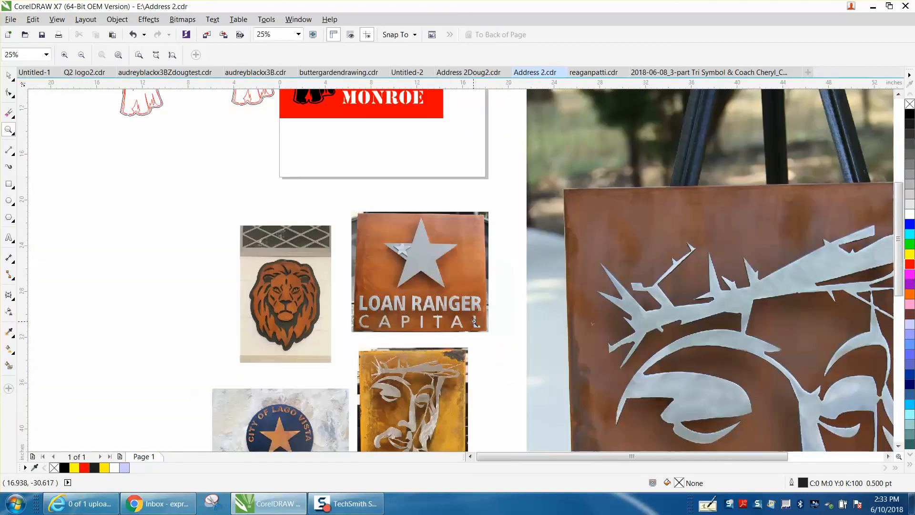
{"action": "right_click", "coordinate": [628, 310]}
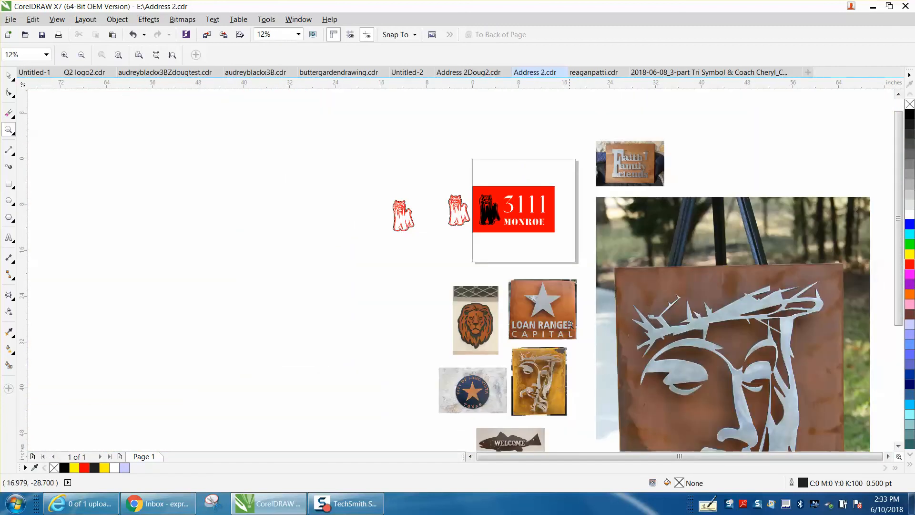
{"action": "left_click_drag", "start_coordinate": [439, 369], "coordinate": [517, 414]}
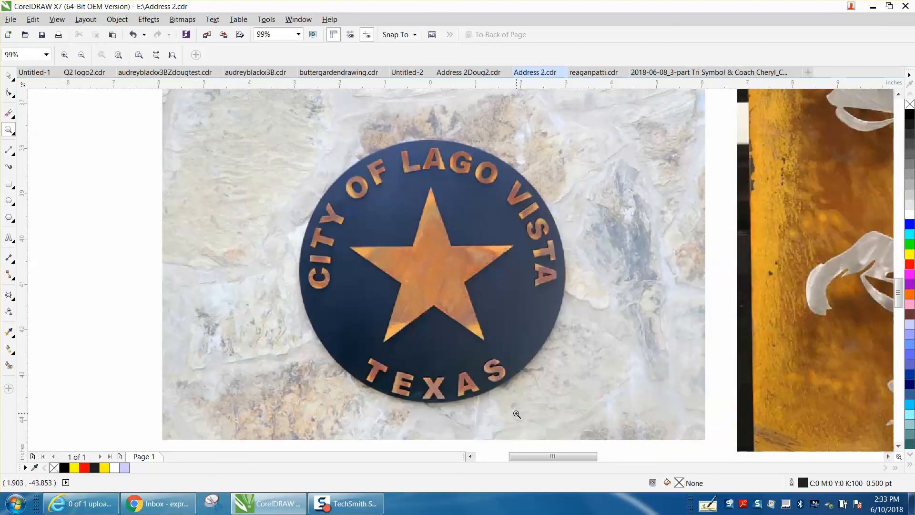
{"action": "right_click", "coordinate": [390, 256]}
{"action": "right_click", "coordinate": [388, 255]}
{"action": "right_click", "coordinate": [390, 248]}
{"action": "right_click", "coordinate": [390, 248]}
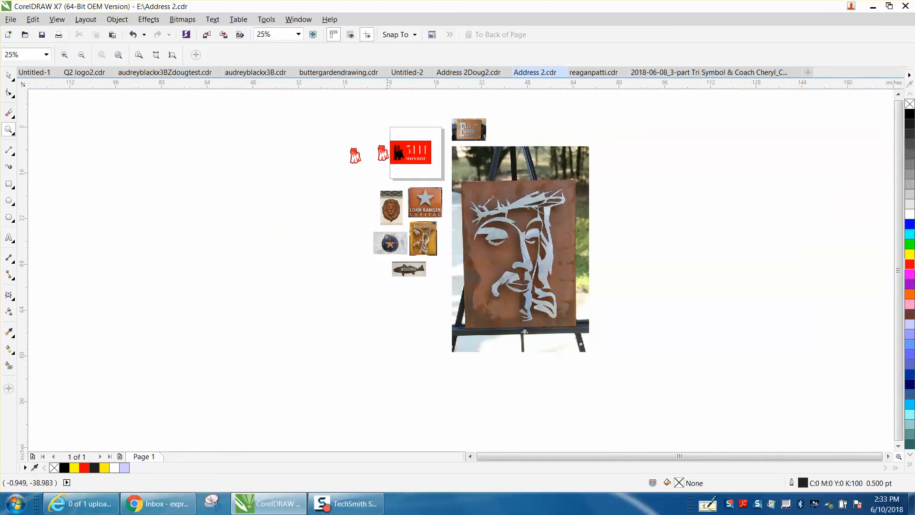
{"action": "left_click_drag", "start_coordinate": [389, 145], "coordinate": [420, 173]}
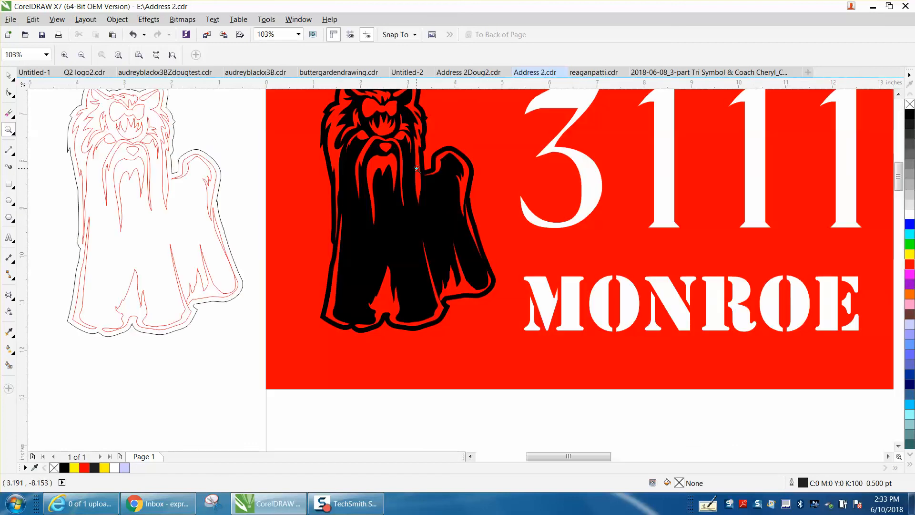
{"action": "right_click", "coordinate": [414, 151]}
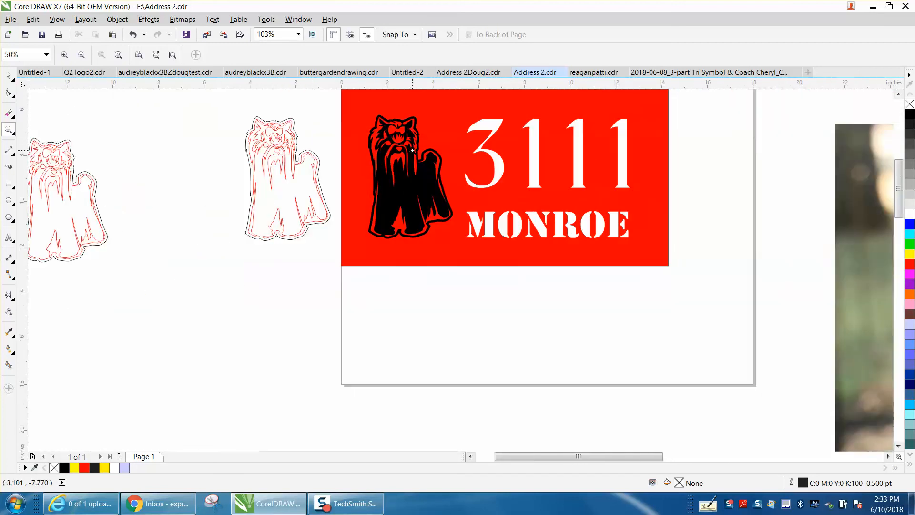
{"action": "left_click_drag", "start_coordinate": [358, 110], "coordinate": [495, 257]}
{"action": "right_click", "coordinate": [412, 223]}
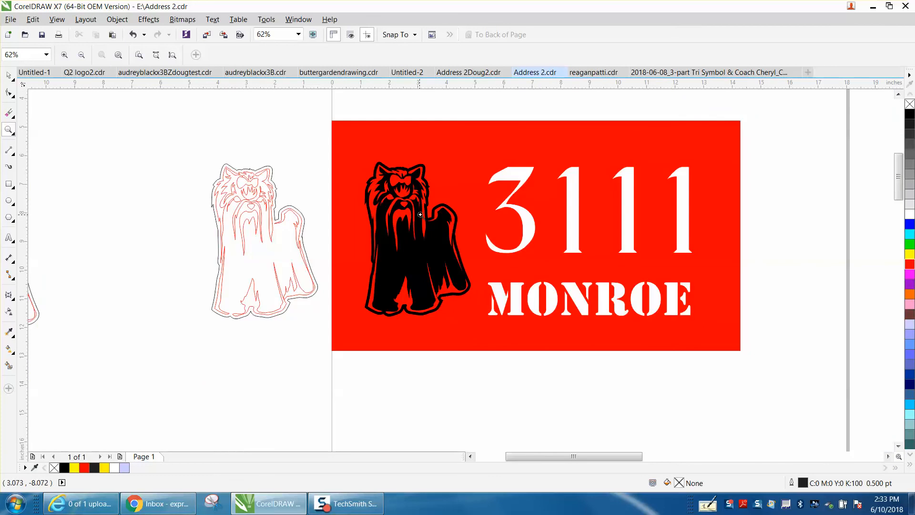